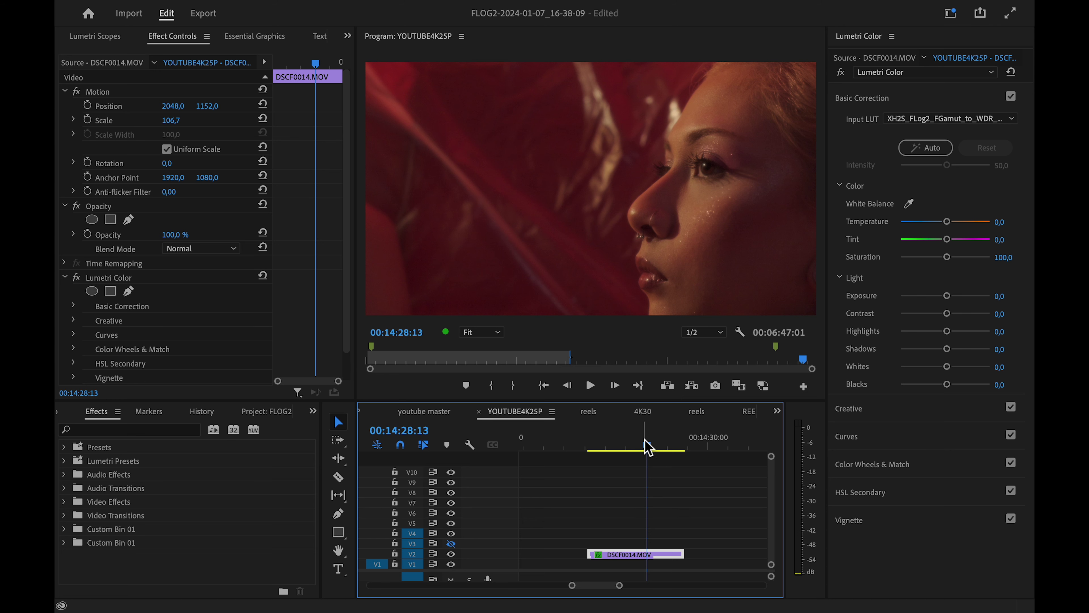
Create a new adjustment layer and place it on track V6 above the DSCF0014.MOV clip.
left_click_drag(646, 442, 652, 437)
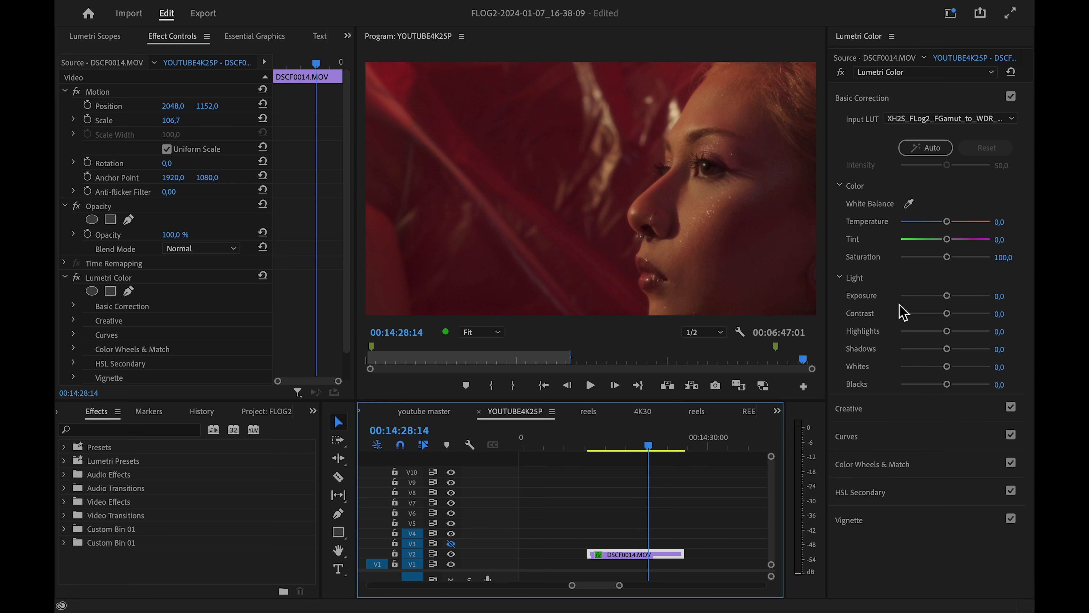
left_click(313, 411)
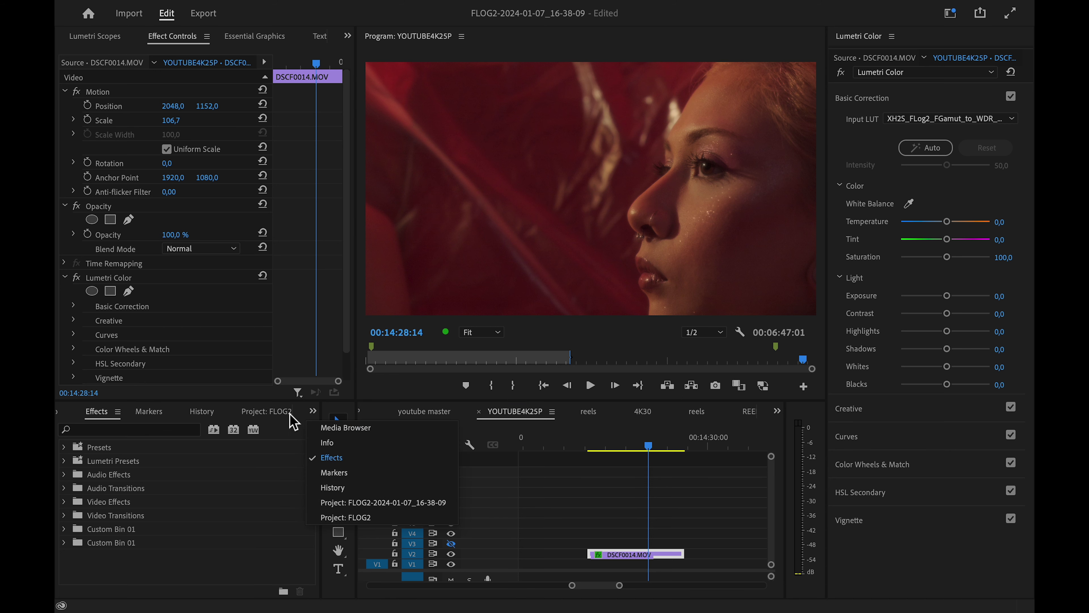
left_click(272, 413)
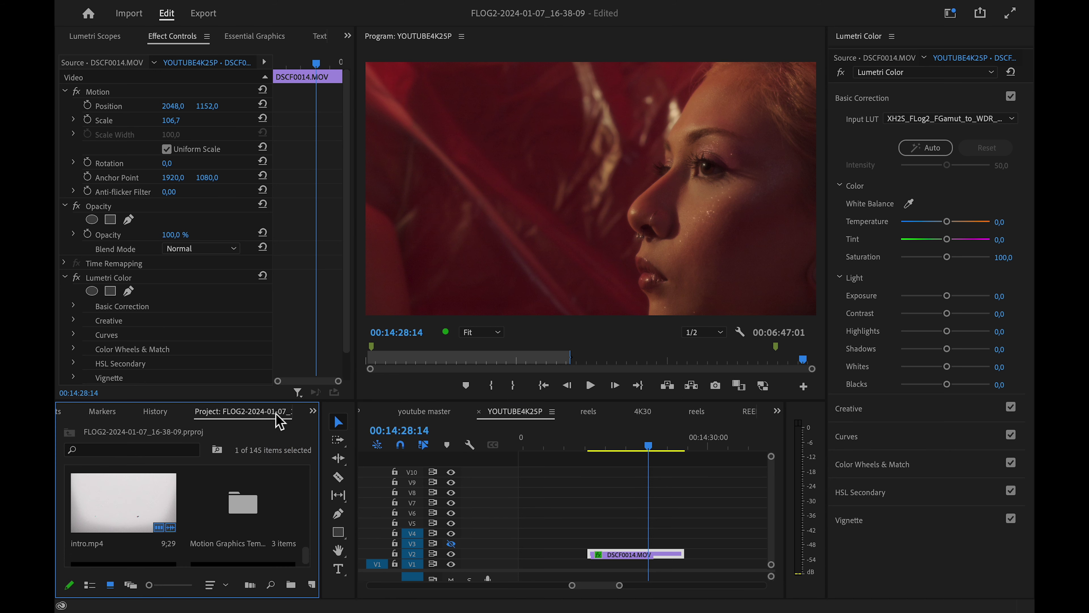
left_click(311, 585)
left_click(365, 498)
key("Return")
left_click_drag(243, 515, 583, 514)
Rename the adjustment layer as color look and move it down to track V5.
right_click(620, 514)
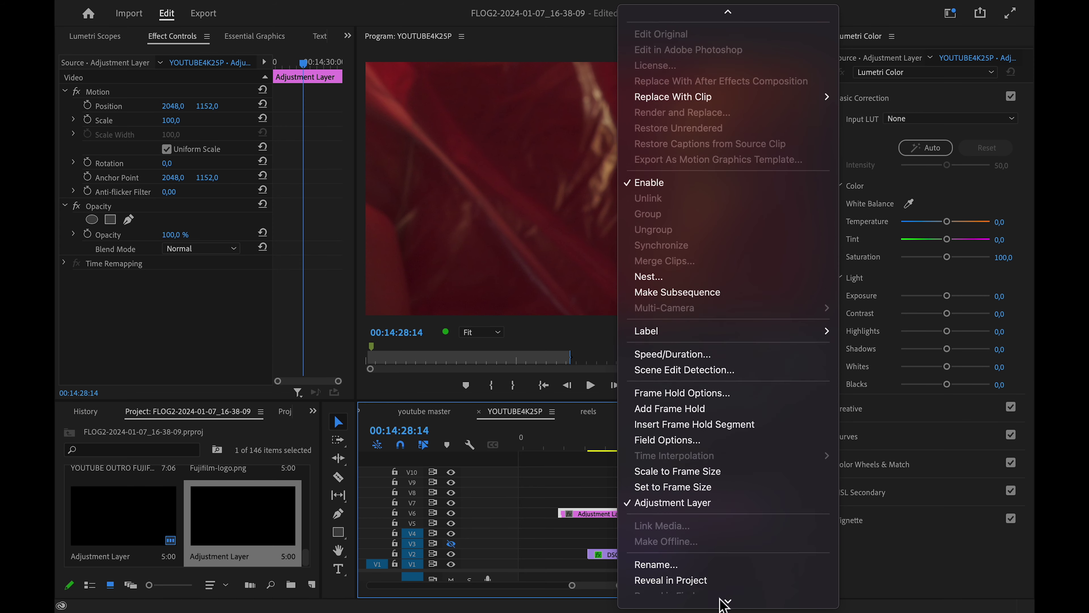
left_click(696, 529)
type("color look")
key("Return")
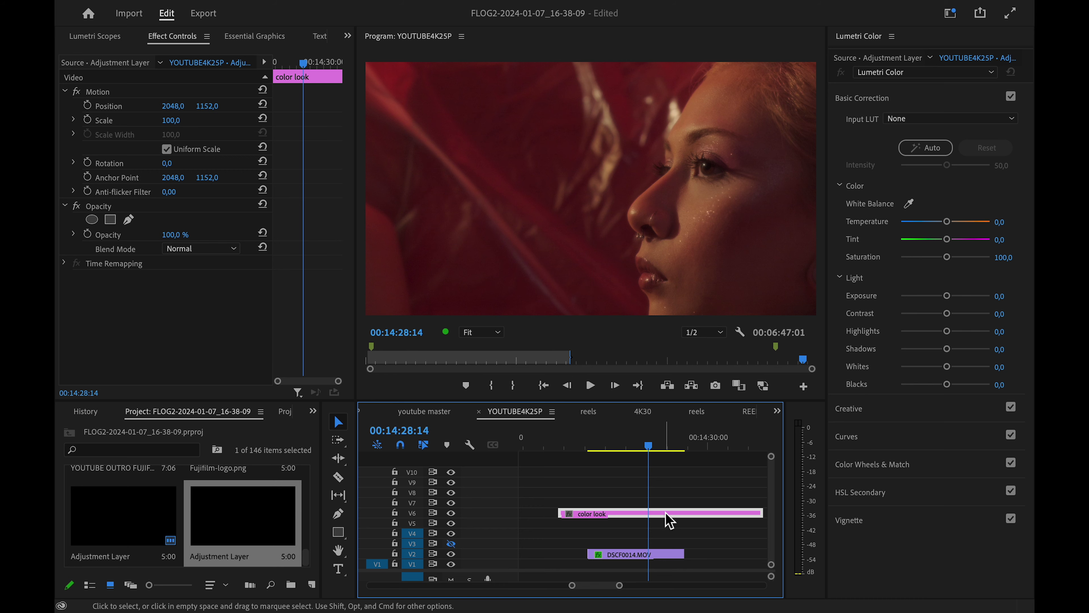
left_click_drag(669, 521, 669, 526)
Load Fujifilm_Kodak2393_High Contrast_Flog2.cube as the Creative look on the color look layer.
left_click(849, 408)
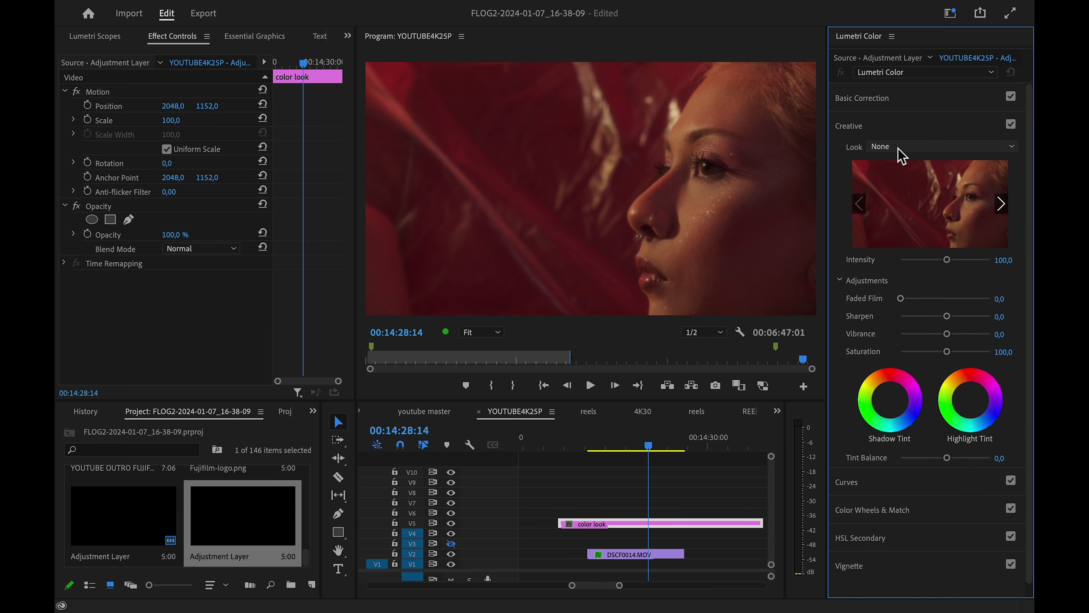
left_click(900, 146)
left_click(832, 189)
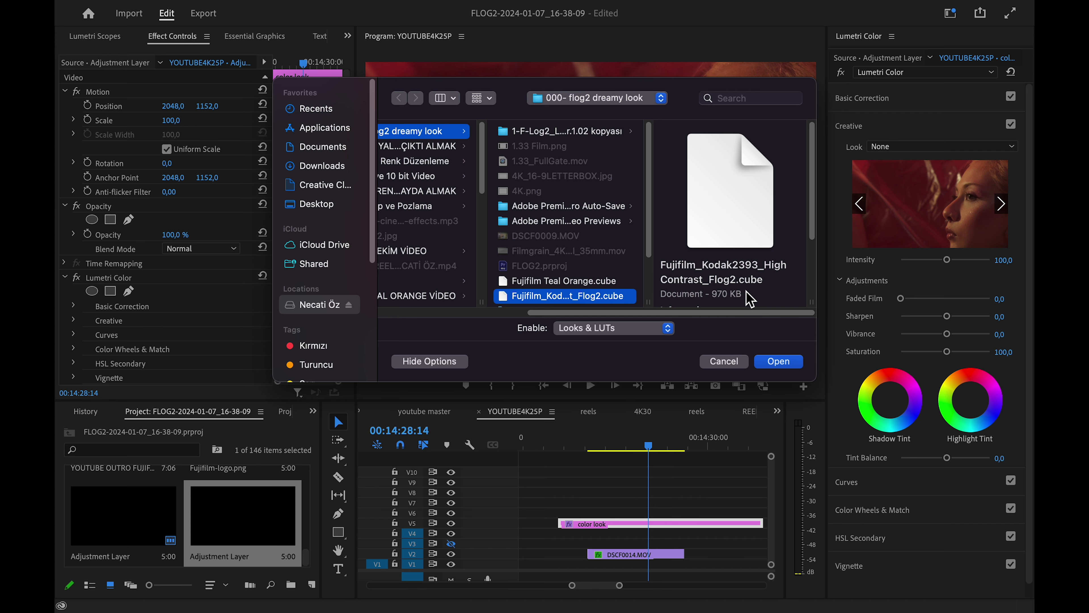
left_click(783, 364)
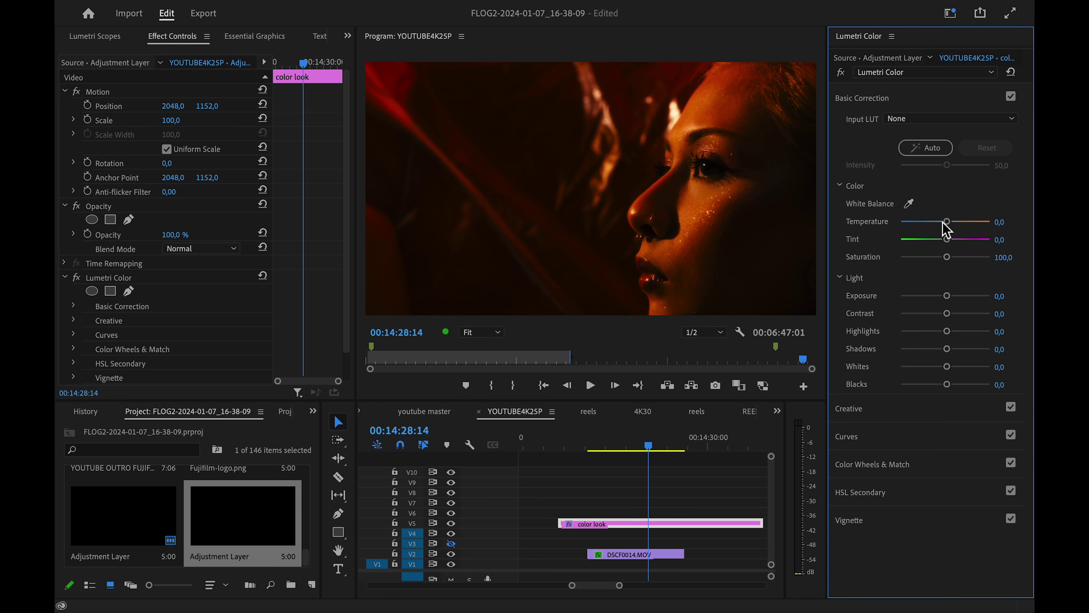
Set the color look layer's Basic Correction temperature to -75.
left_click_drag(945, 223, 922, 223)
left_click(1004, 222)
type("-")
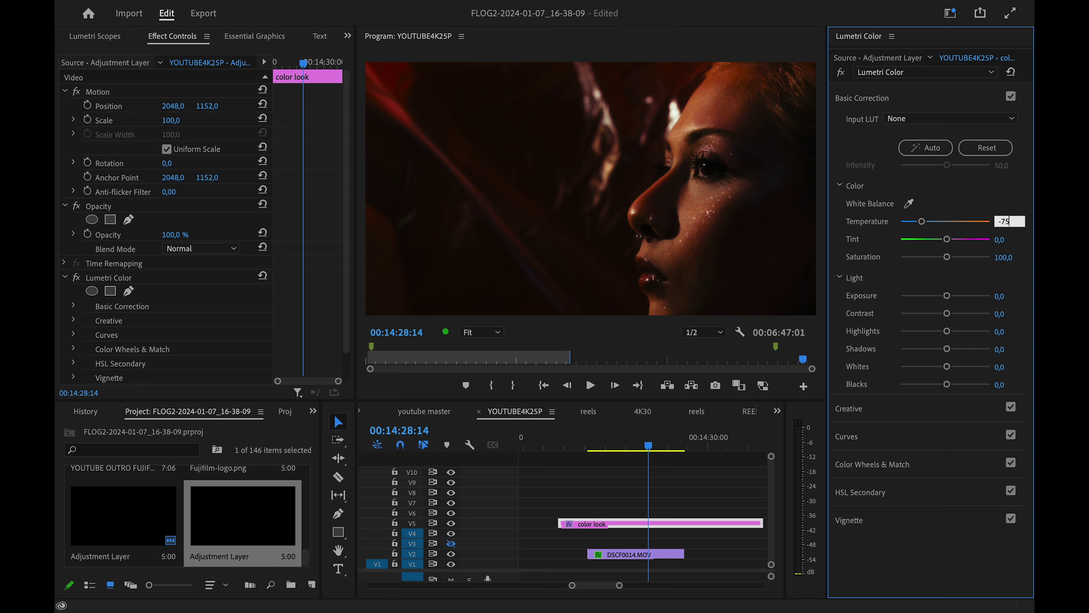
type("75")
Set the Creative look's intensity to 80 on the color look layer.
left_click(848, 408)
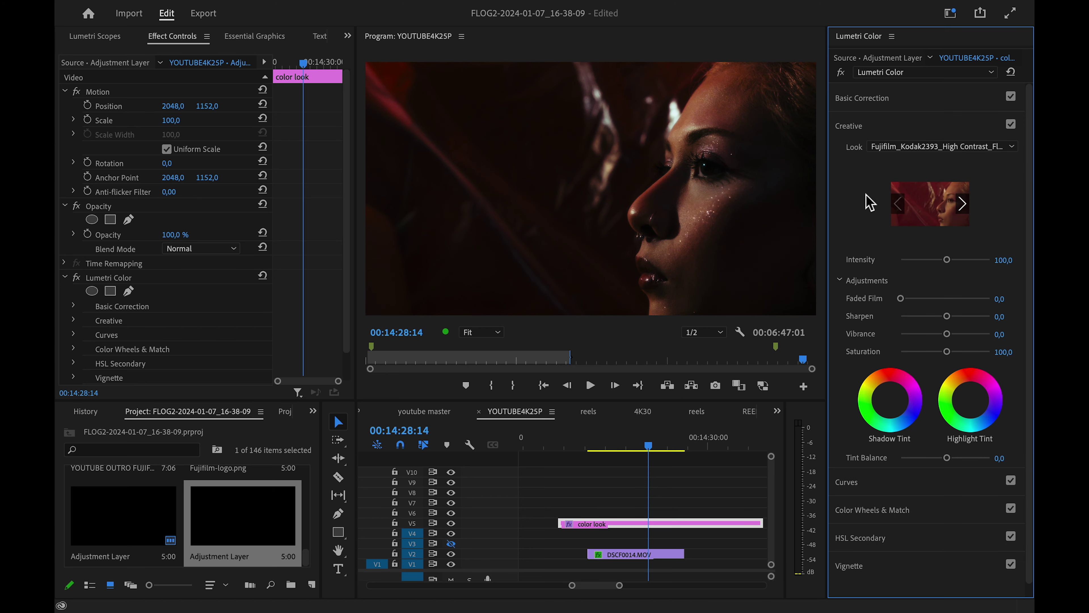
mouse_move(947, 259)
left_mouse_down()
mouse_move(922, 260)
mouse_move(934, 261)
left_mouse_up()
left_click(1010, 260)
type("80")
key("Return")
Set the color look layer's Sharpen to -20 and recheck its Basic Correction settings.
left_click_drag(949, 316, 935, 319)
left_click(1011, 316)
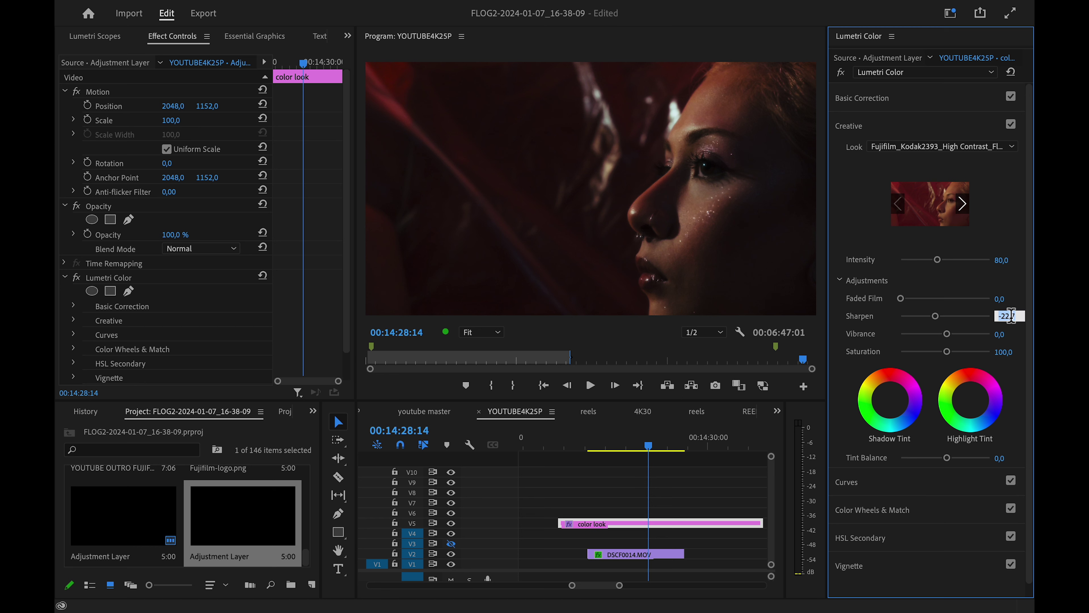
type("-20")
key("Return")
left_click(892, 100)
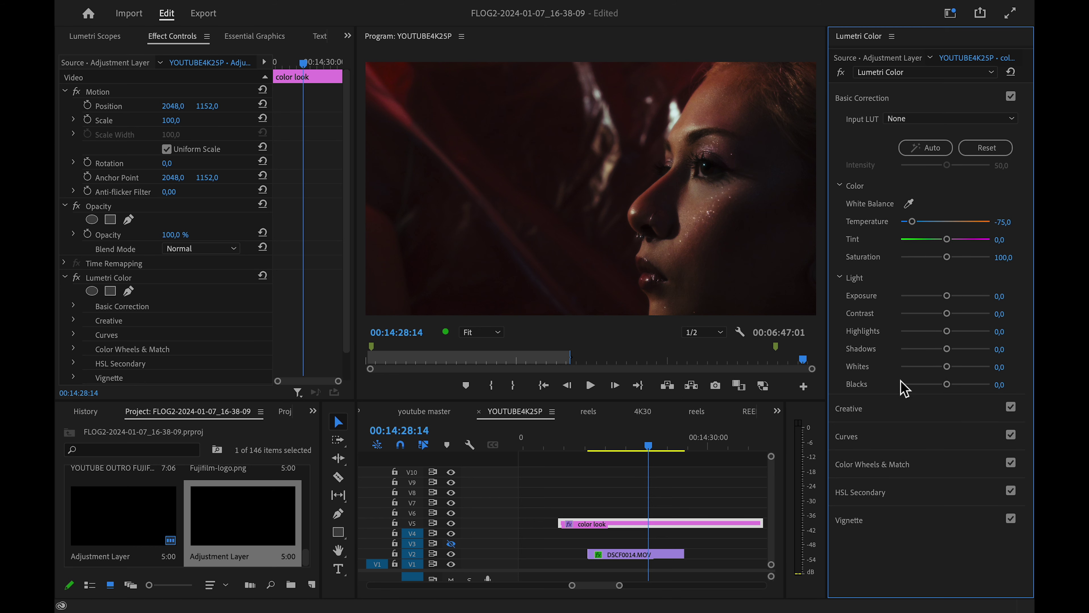
left_click(870, 408)
Move the playhead to 00:14:28:21 and duplicate the DSCF0014.MOV clip from track V2 onto V3.
left_click(661, 442)
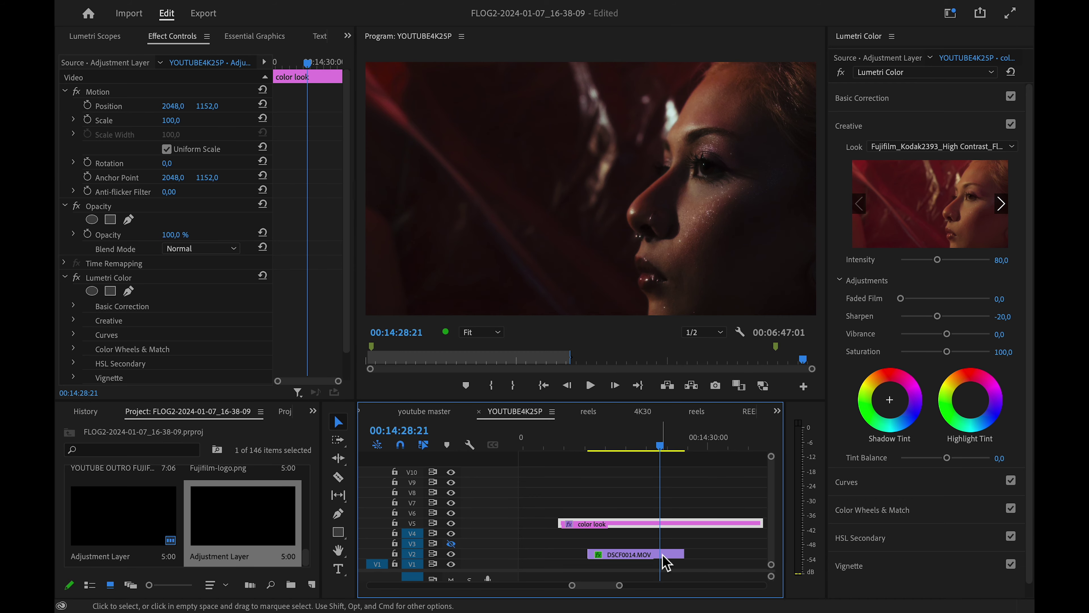
left_click_drag(664, 560, 662, 548)
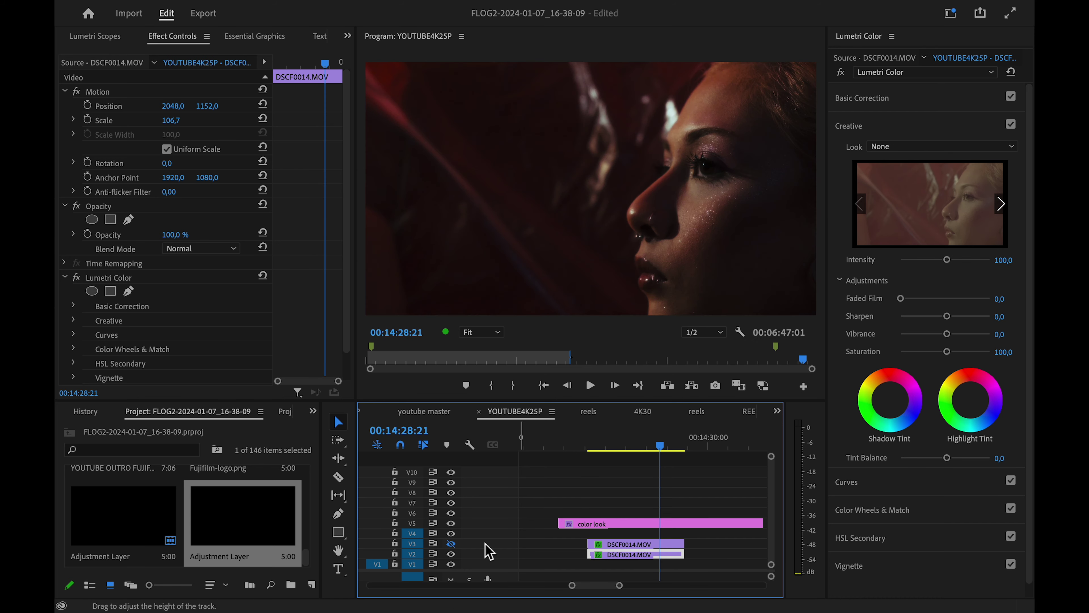
left_click(613, 543)
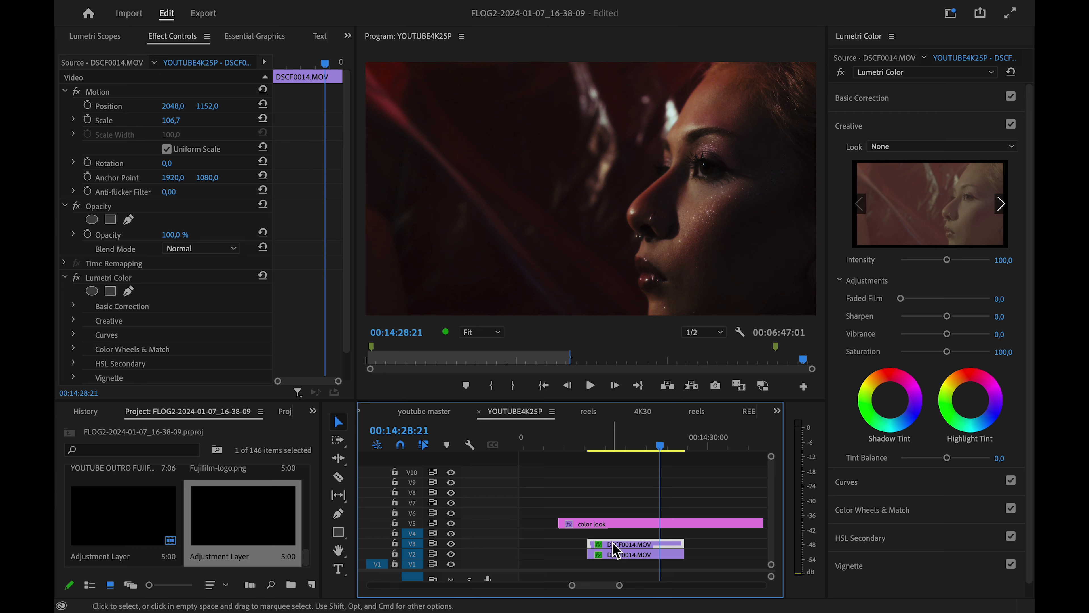
Find the Luma Key effect and apply it to the DSCF0014.MOV copy on track V3.
left_click(313, 411)
left_click(329, 456)
left_click(184, 430)
type("luma key")
left_click_drag(137, 528, 604, 553)
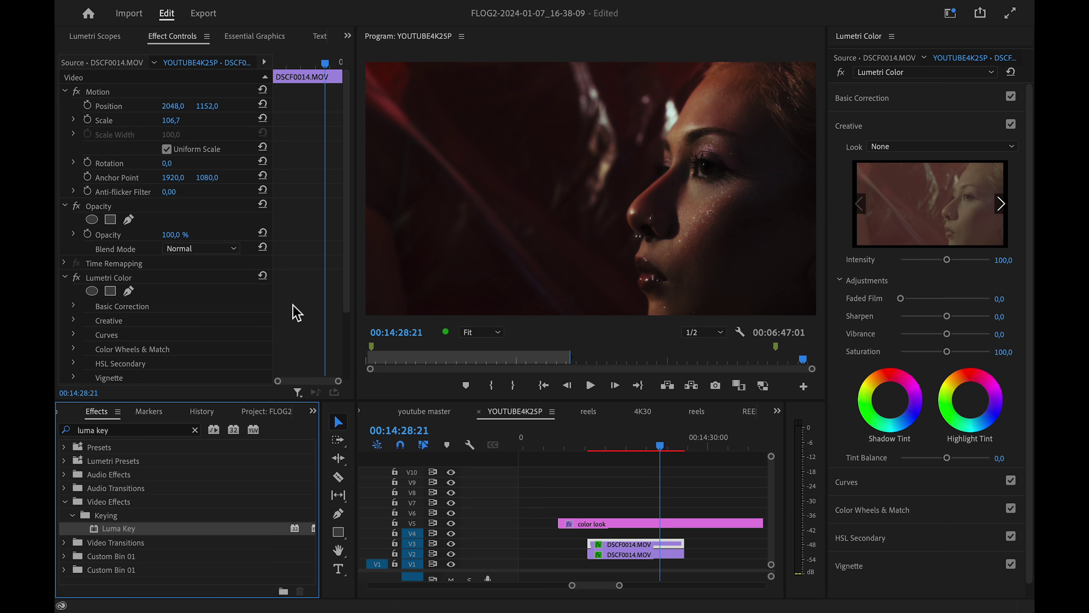
Set the Luma Key cutoff to 80% on the V3 clip.
scroll(297, 313, "down", 3)
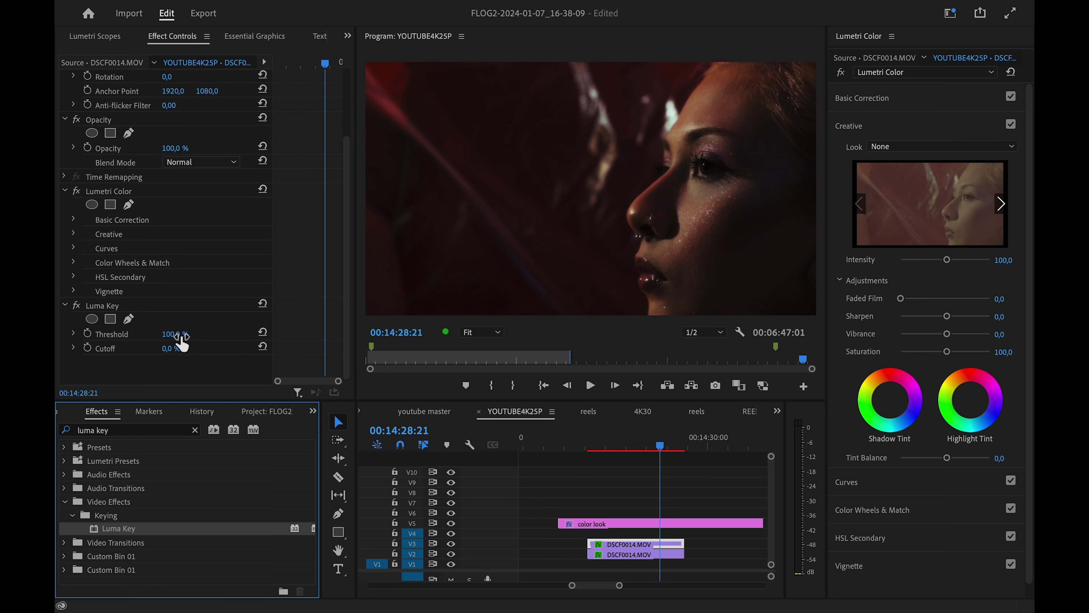
left_click(171, 348)
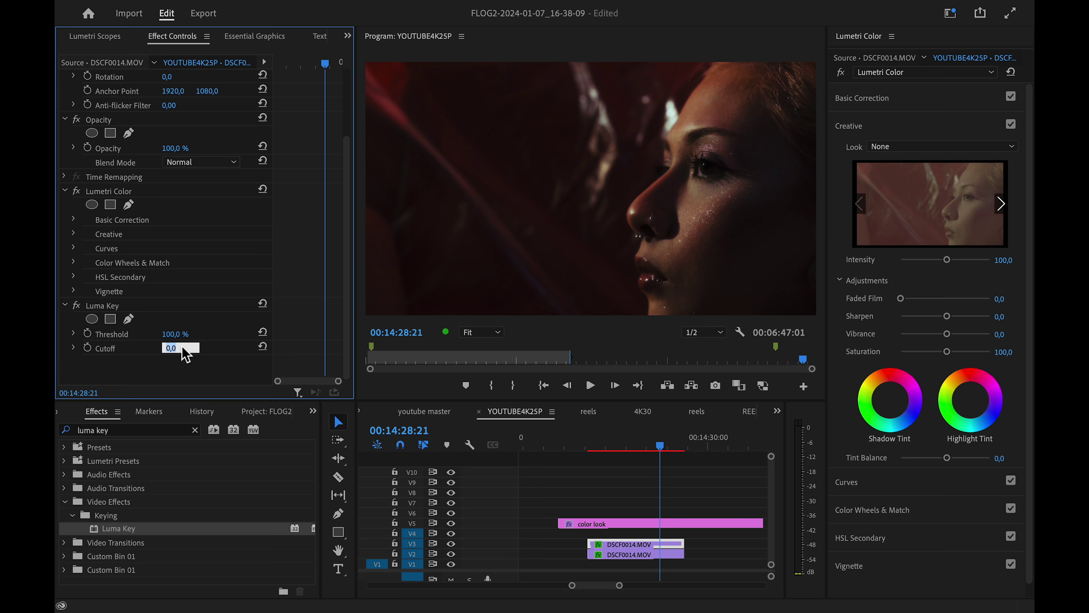
type("80")
key("Return")
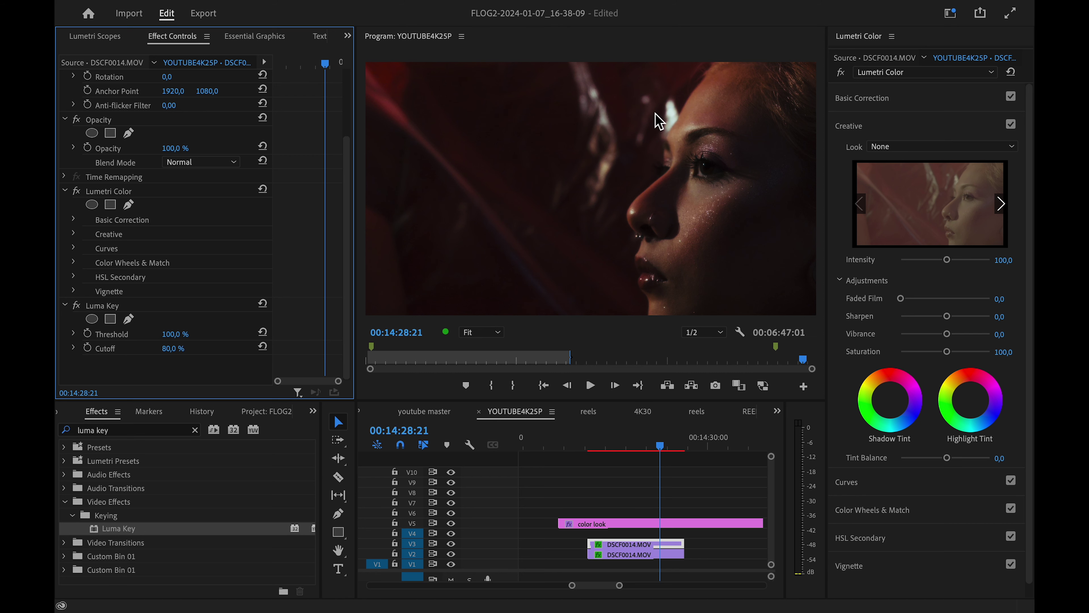
Find the Gaussian Blur effect and apply it to the DSCF0014.MOV copy on track V3.
left_click(195, 430)
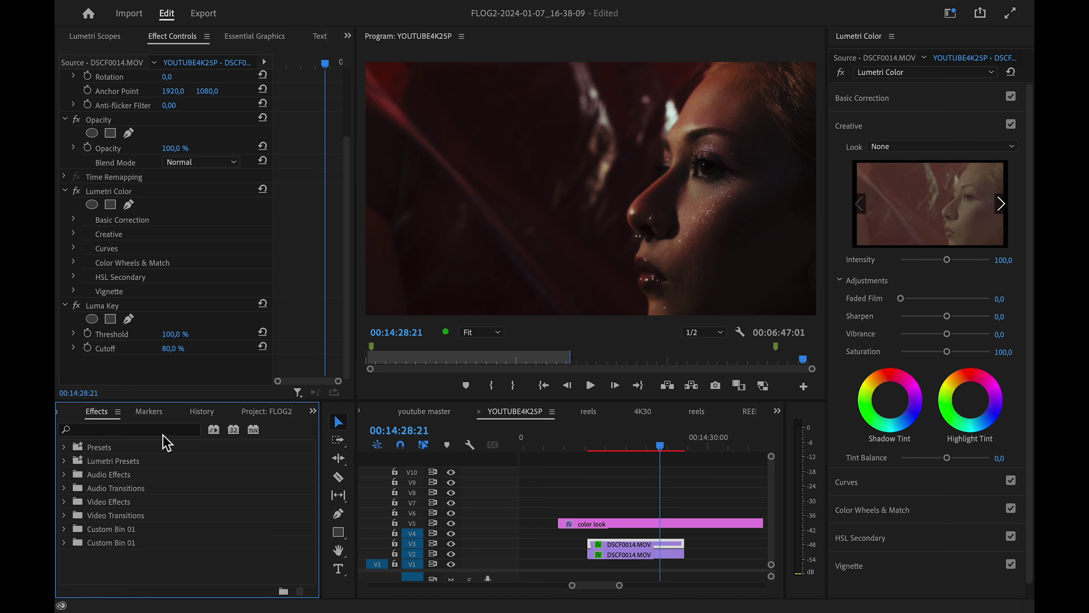
key("y")
left_click(152, 431)
type("gaussi")
left_click_drag(125, 569, 621, 546)
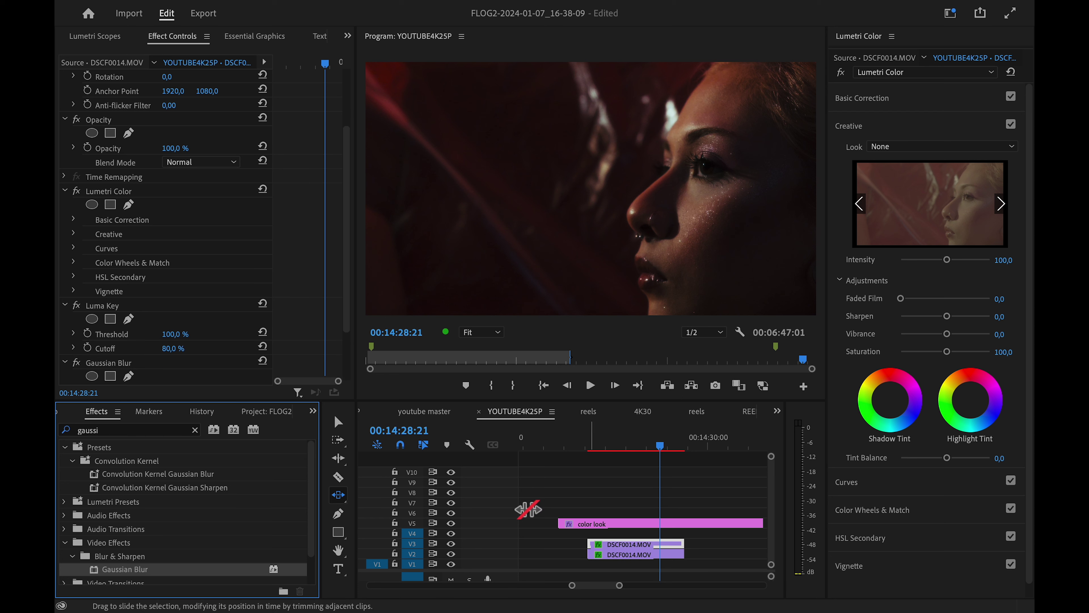
Set the V3 clip's Gaussian Blur blurriness to 300.
scroll(305, 282, "down", 3)
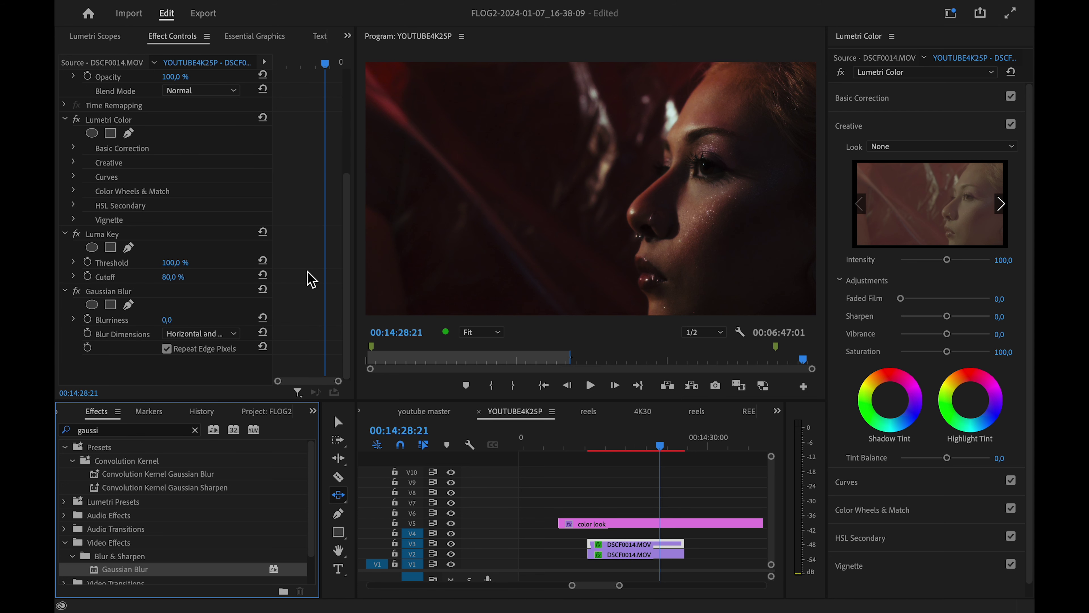
left_click(168, 320)
type("300")
key("Return")
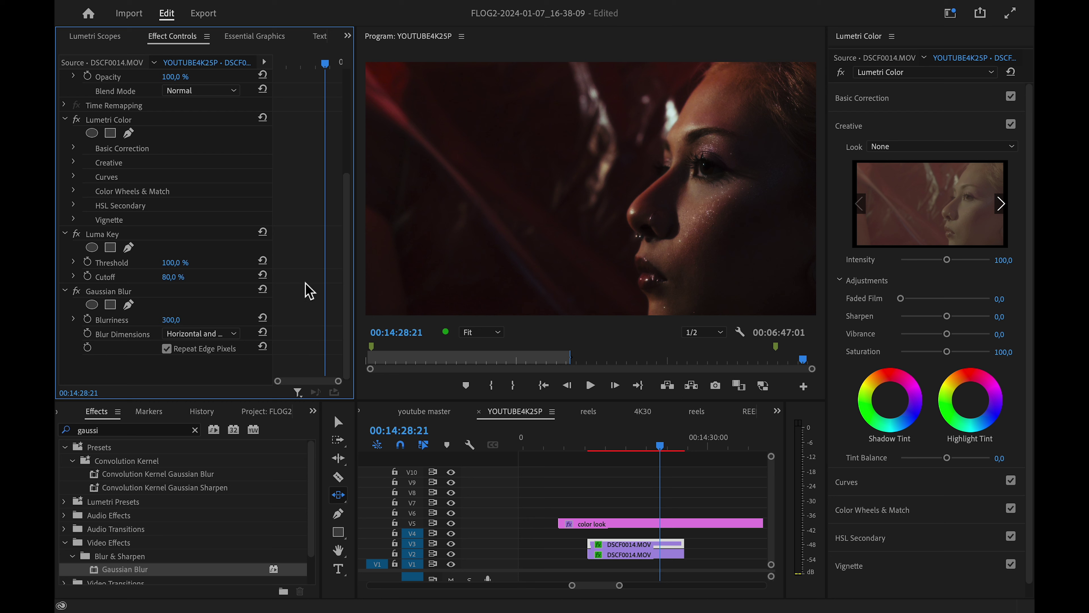
Return to the Selection tool and set the V3 clip's opacity blend mode to Screen.
left_click(338, 422)
scroll(299, 209, "up", 6)
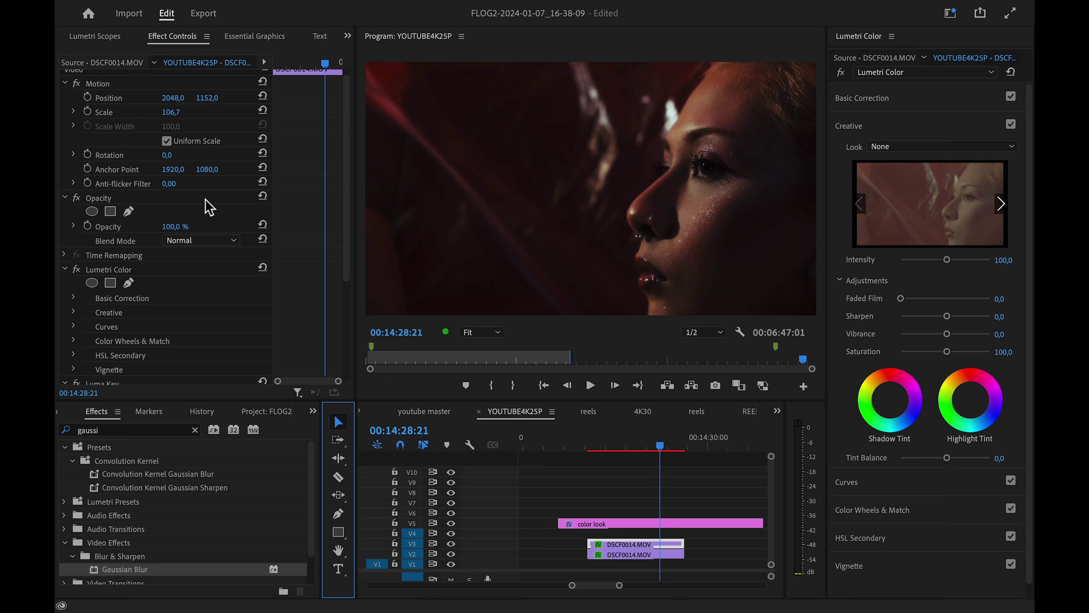
left_click(214, 241)
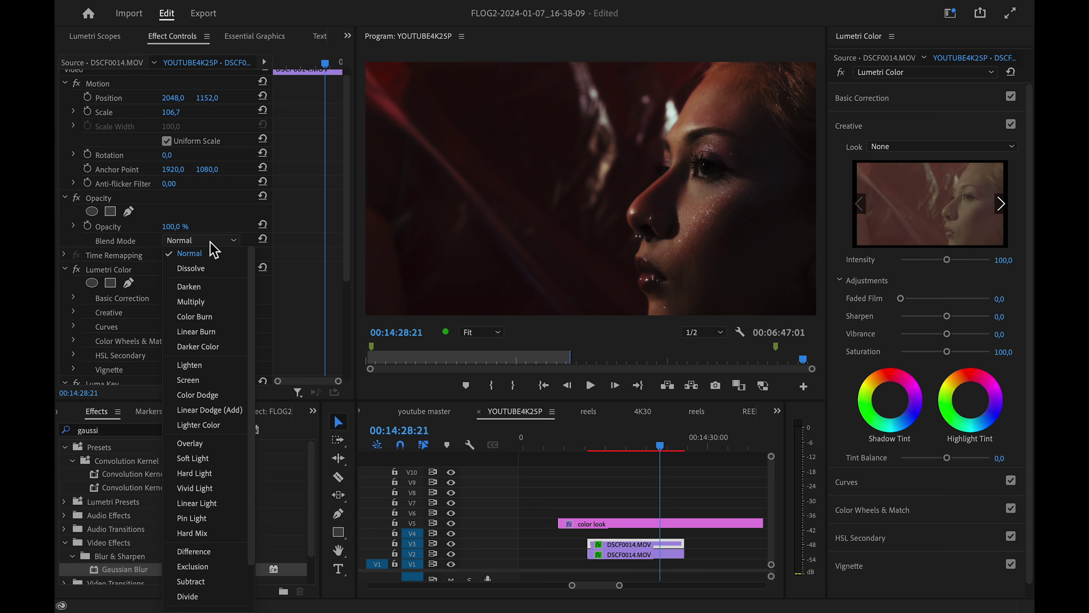
left_click(206, 380)
Try to apply Gaussian Blur to the V3 clip again with a blurriness of 300.
left_click_drag(124, 570, 634, 544)
scroll(172, 258, "down", 5)
double_click(170, 320)
type("300")
Hide track V3 and place another new adjustment layer on track V6 above the color look layer.
left_click(451, 543)
left_click(266, 411)
left_click_drag(157, 520, 564, 516)
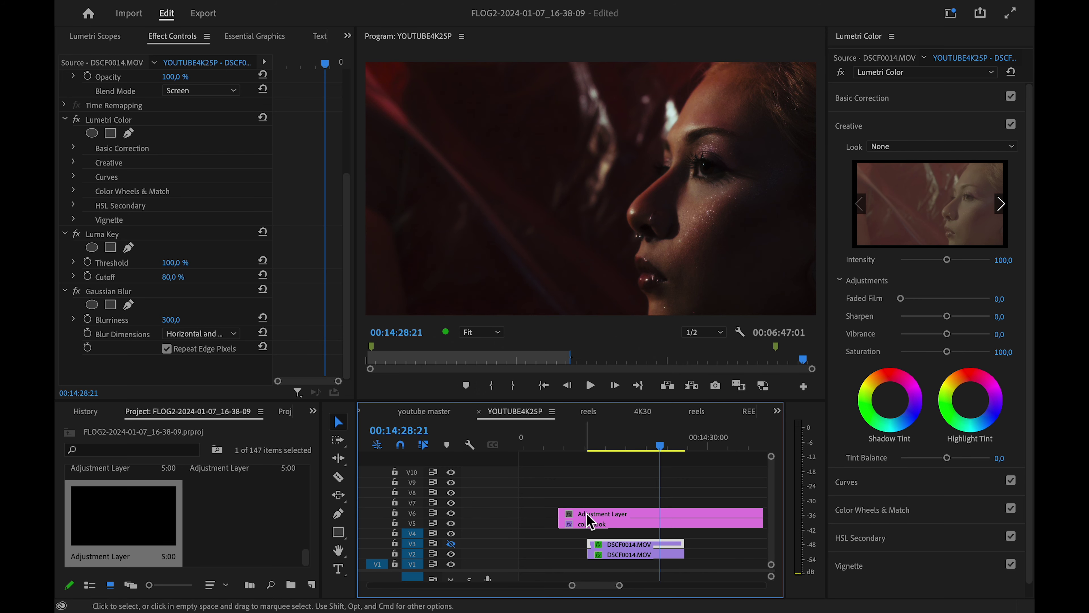
Rename the adjustment layer on track V6 as film halation.
left_click(590, 522)
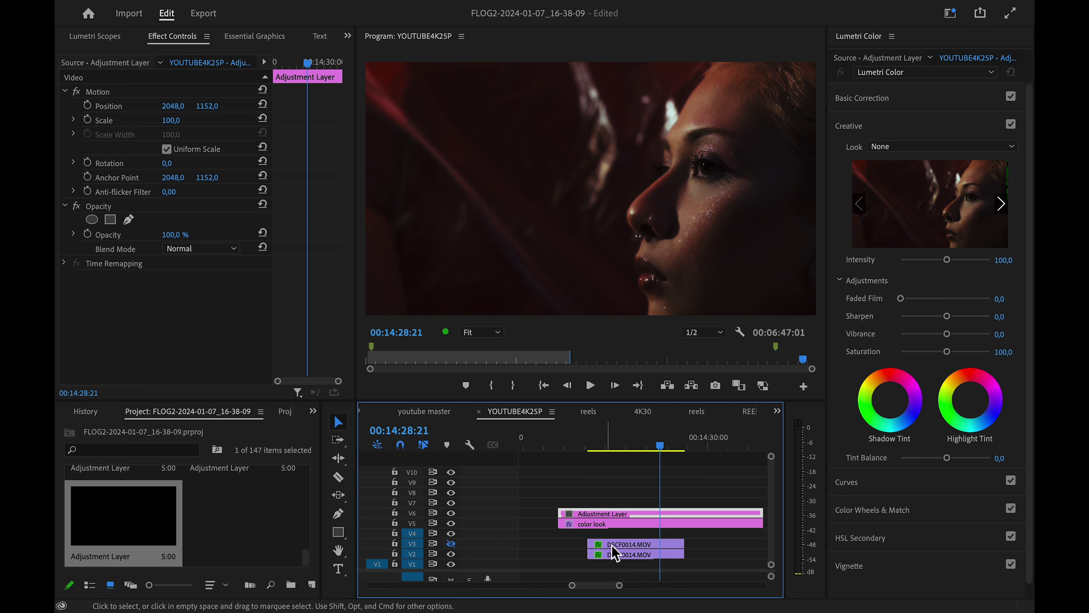
right_click(624, 515)
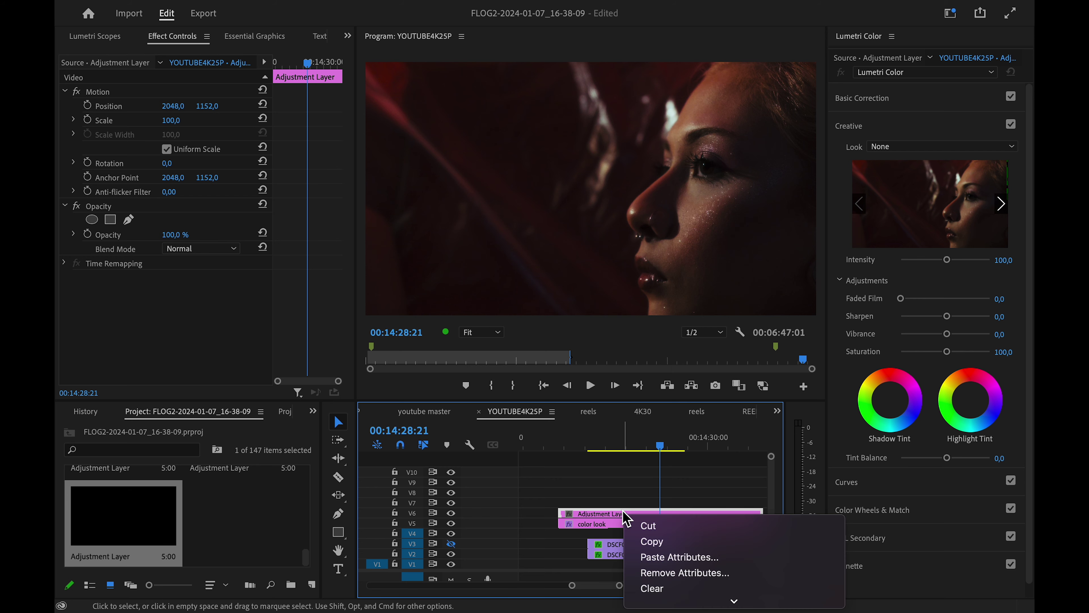
mouse_move(734, 603)
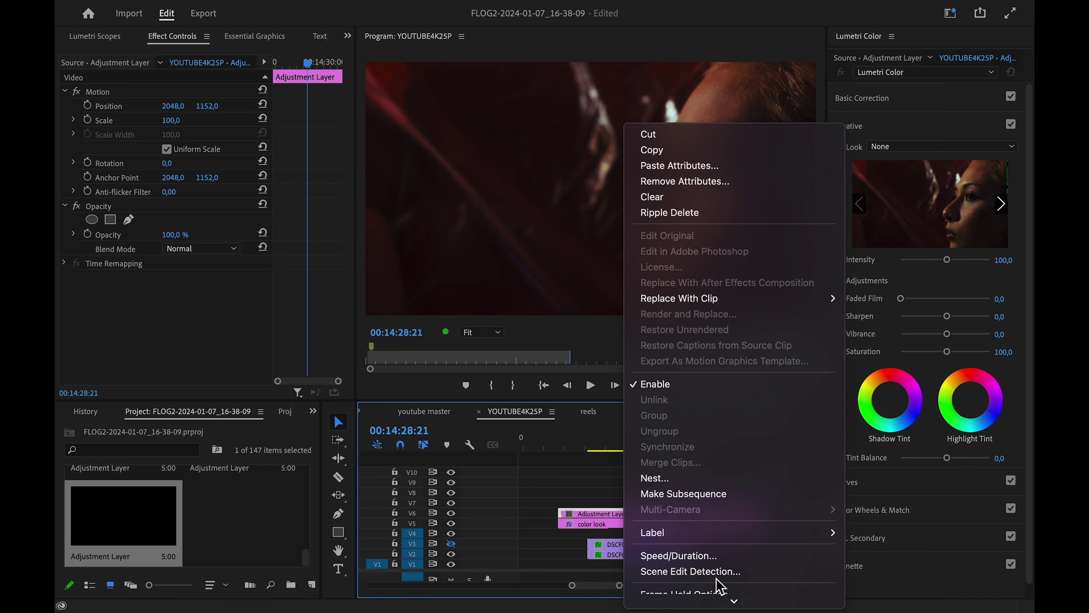
key("Escape")
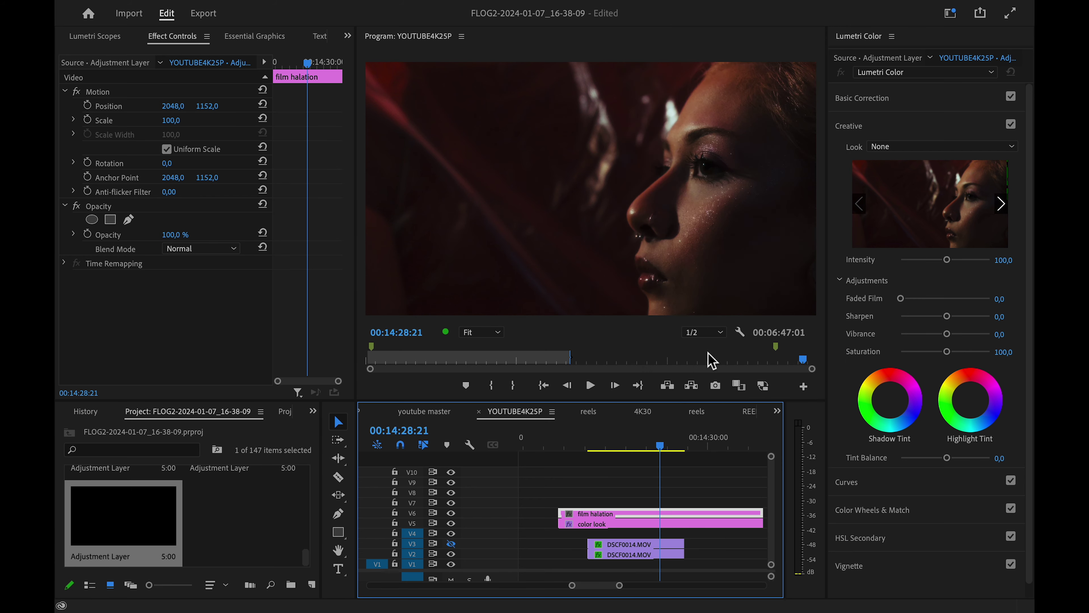
Pull the highlight endpoints of the green and blue RGB curves down to zero on the film halation layer.
left_click(849, 486)
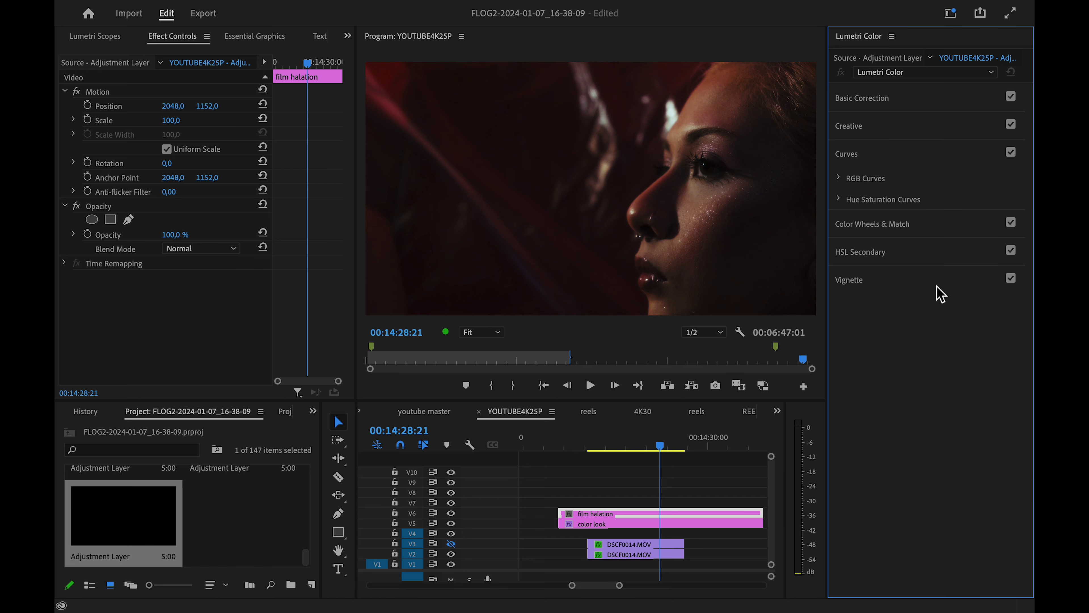
left_click(840, 178)
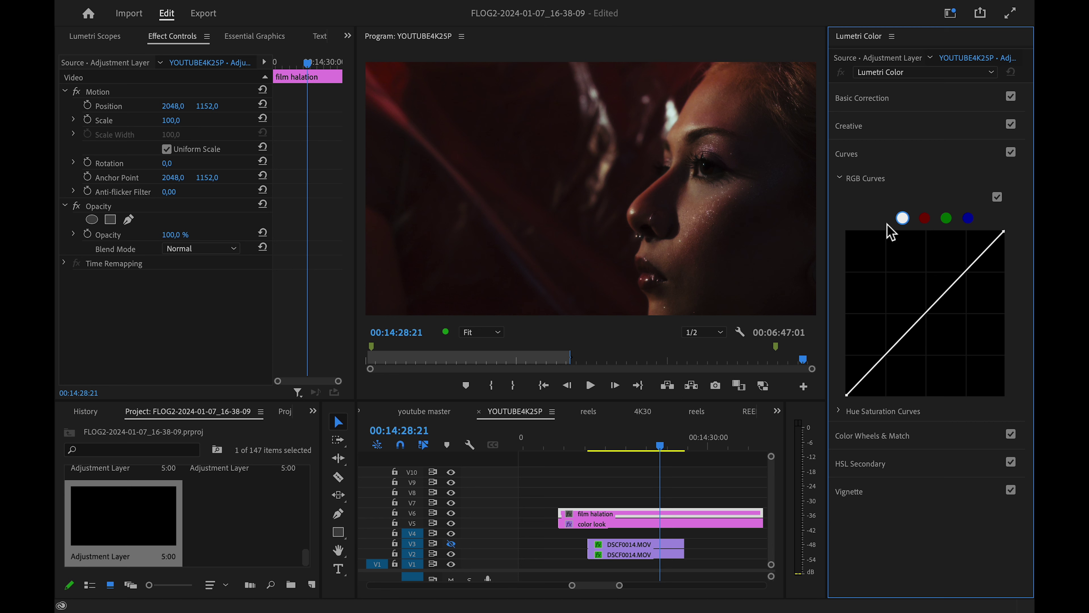
left_click(946, 219)
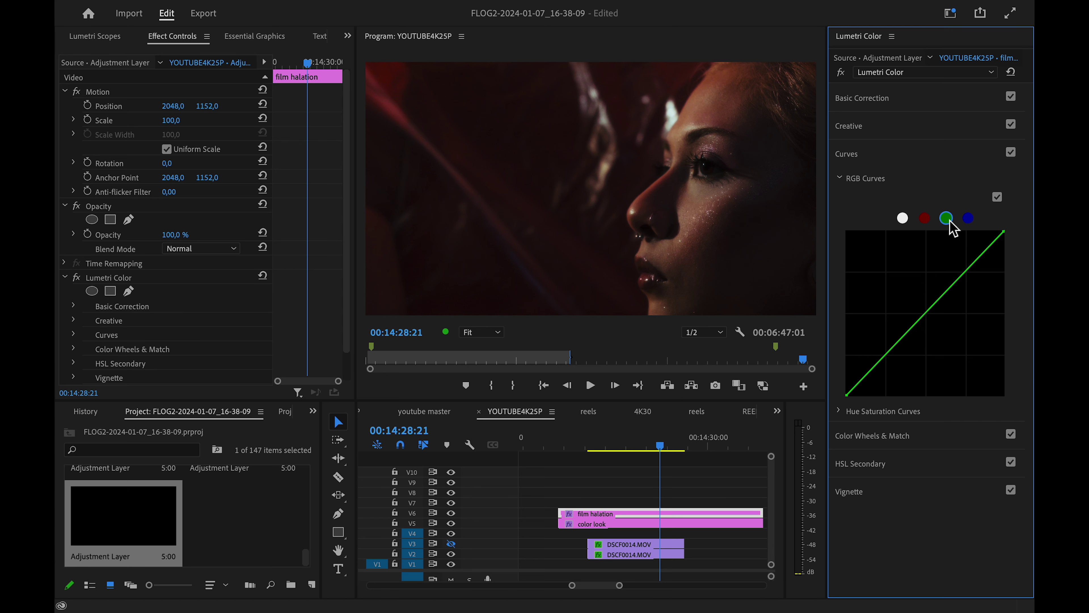
left_click_drag(1003, 234, 1017, 411)
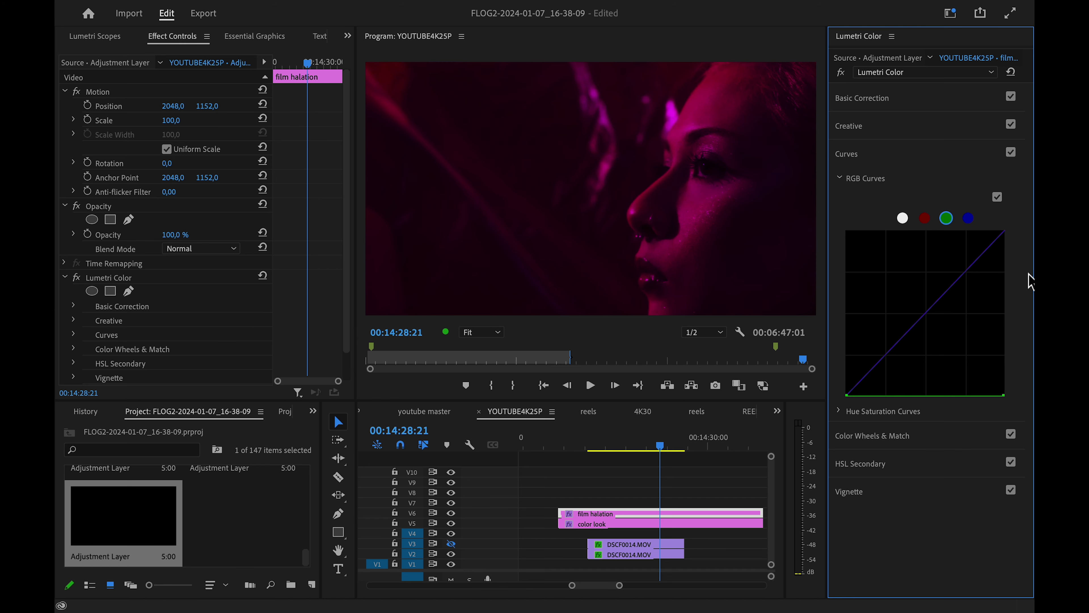
left_click_drag(1004, 234, 1006, 397)
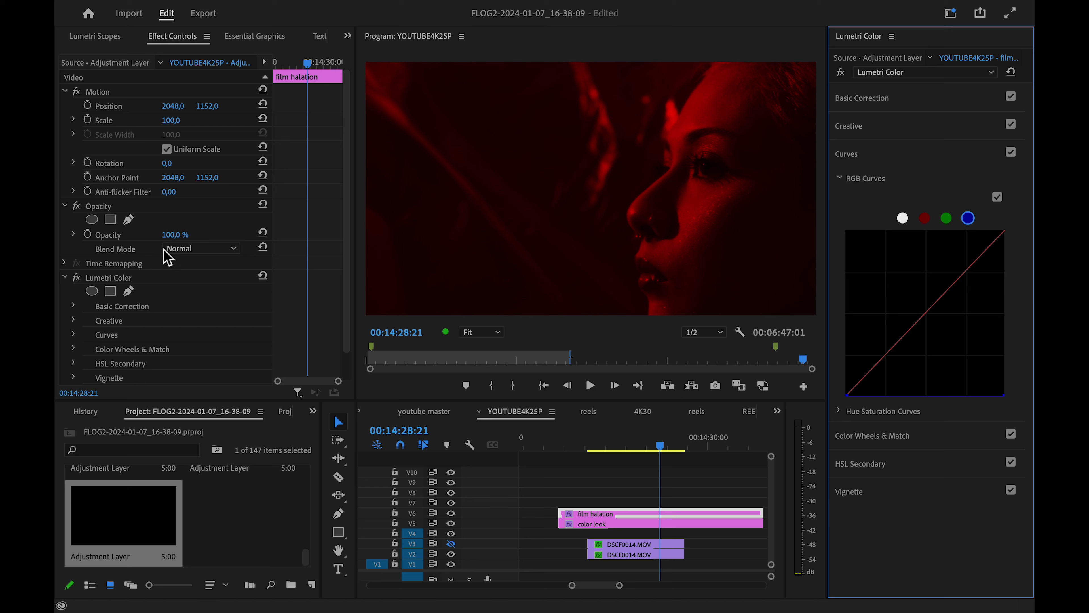
Set the blend mode of the film halation adjustment layer to Lighten.
left_click(188, 257)
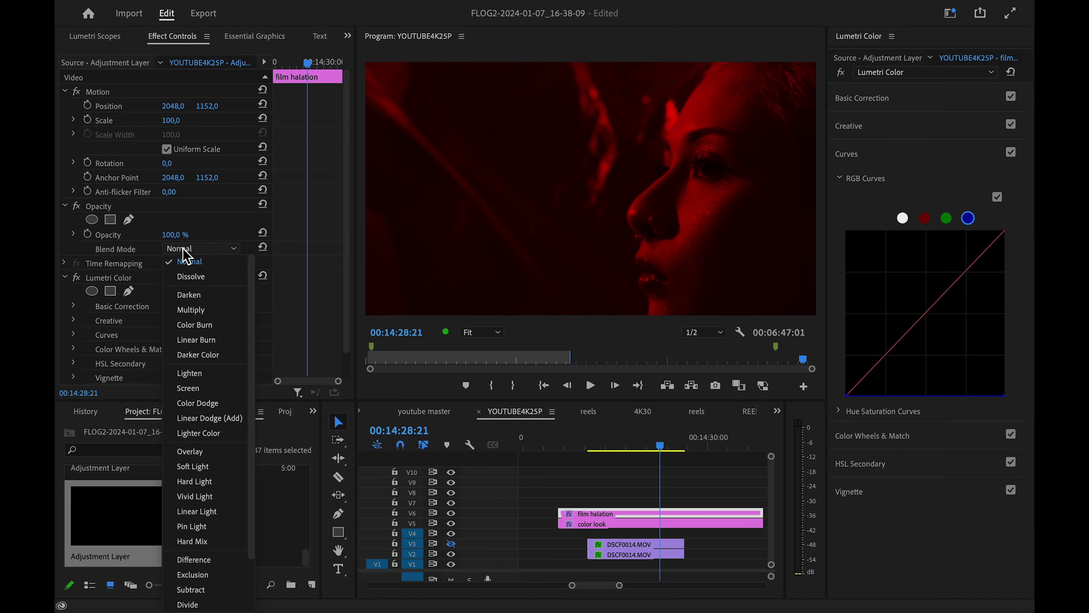
left_click(193, 373)
scroll(231, 385, "down", 1)
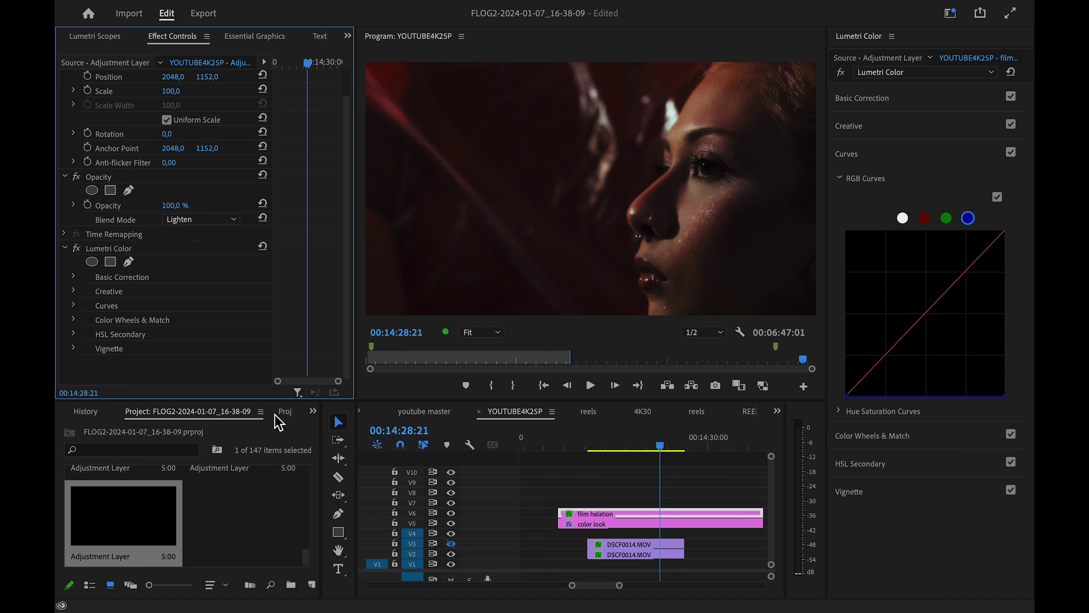
Apply the Gaussian Blur video effect to the film halation layer with a blurriness of 75.
left_click(313, 412)
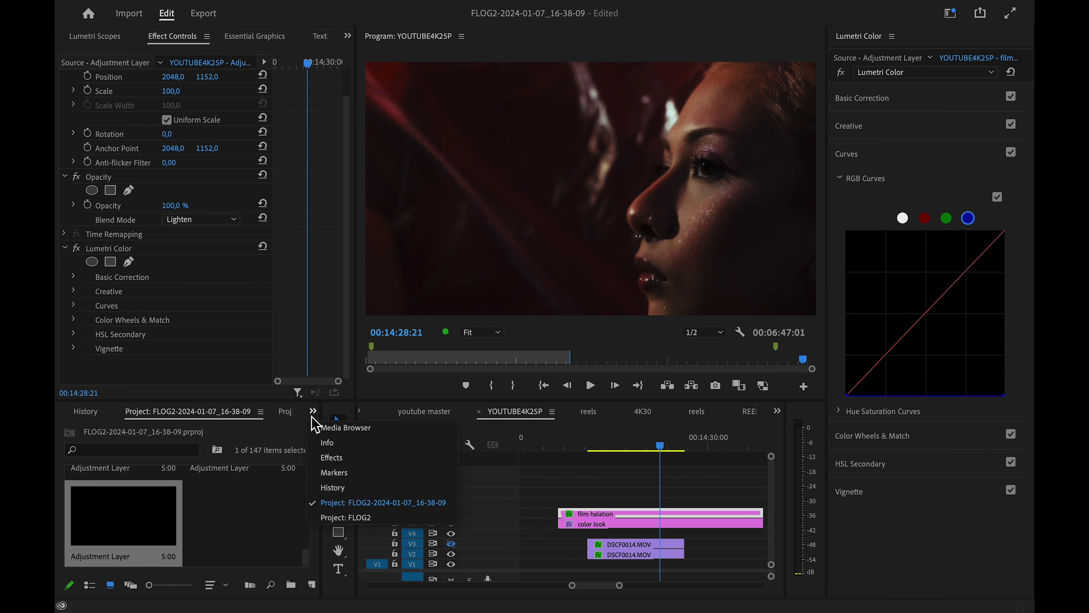
left_click(336, 467)
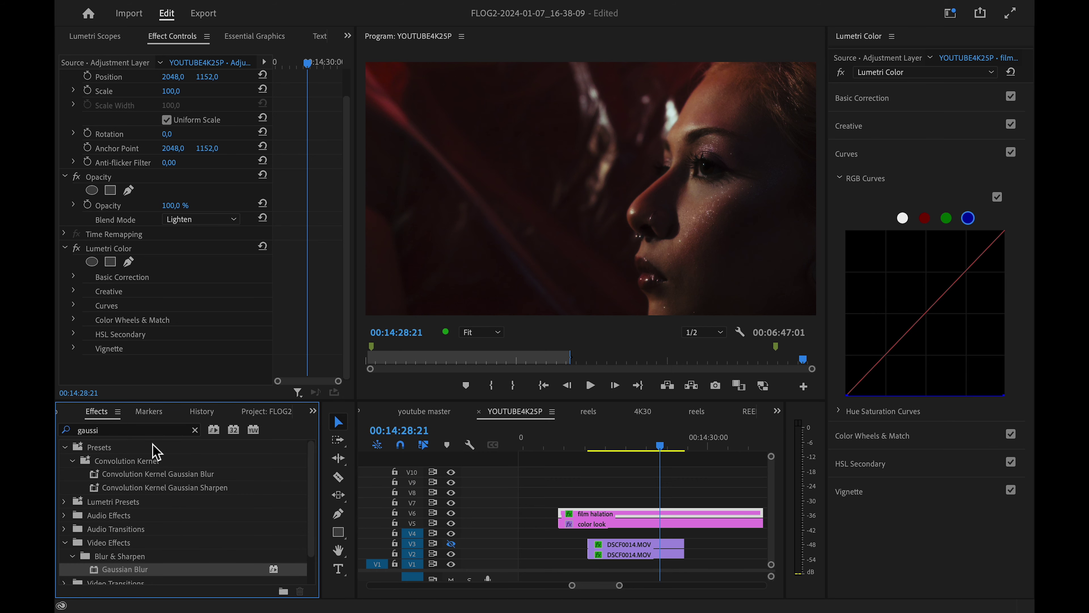
left_click_drag(157, 573, 571, 517)
left_click(181, 319)
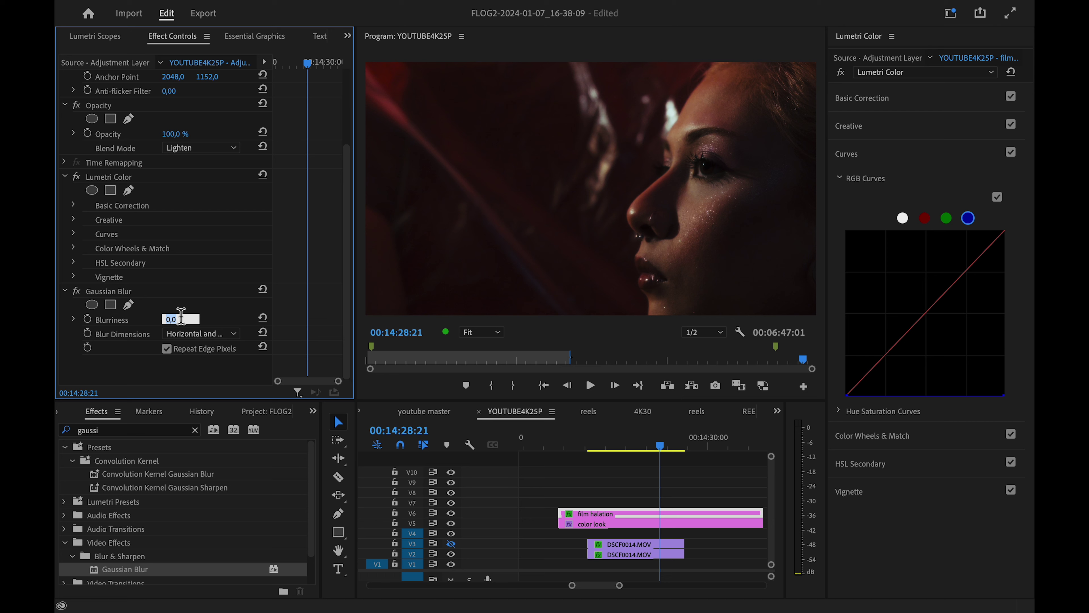
type("75")
left_click(656, 446)
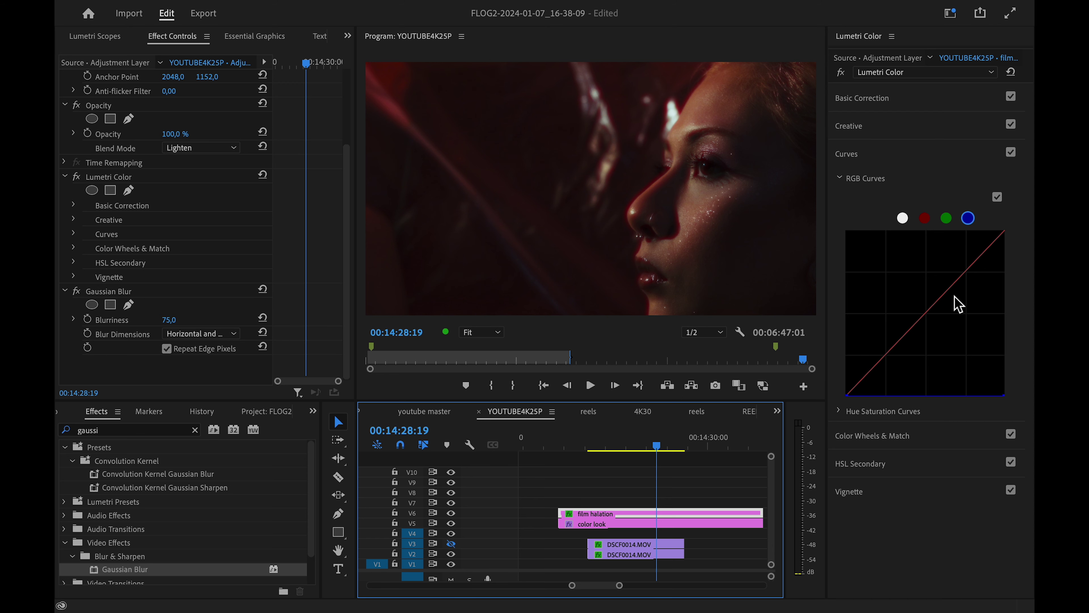
Shape the film halation layer's red RGB curve into a steep S-curve, lowering the shadows and raising the highlights.
left_click(925, 219)
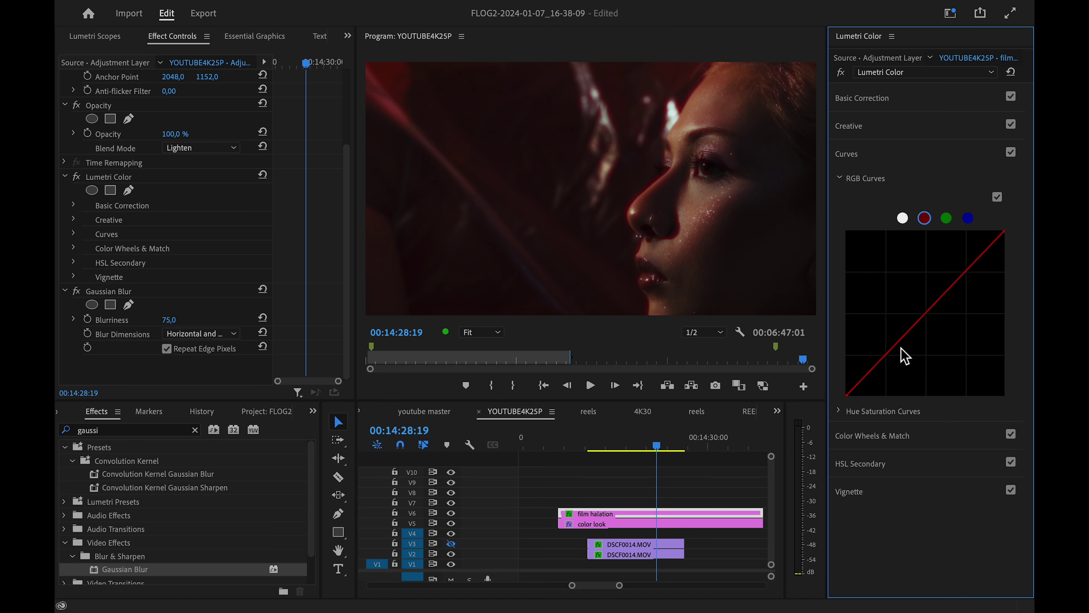
left_click(887, 369)
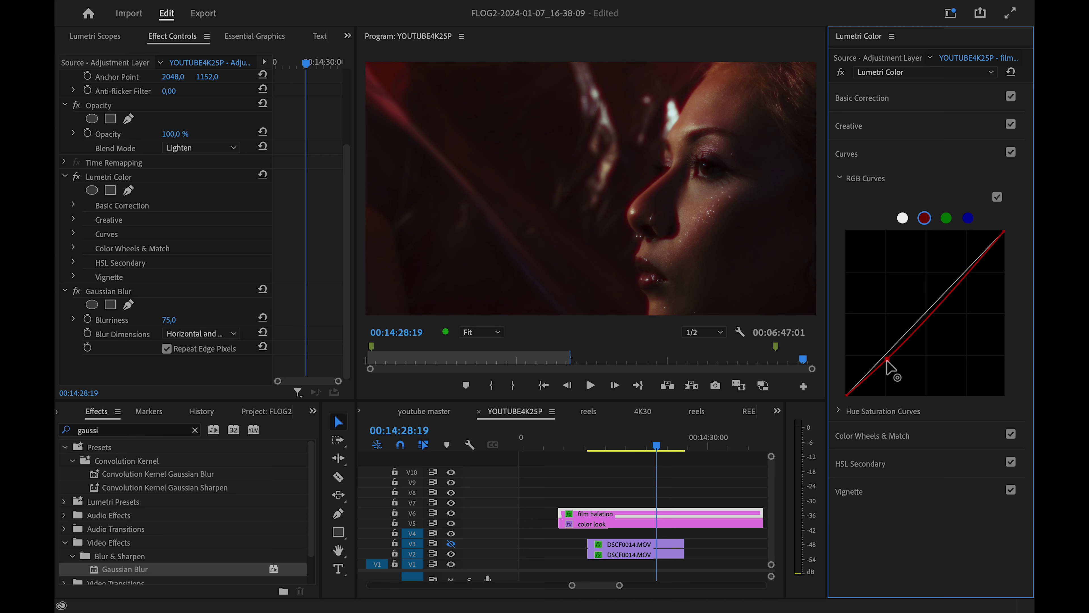
left_click_drag(887, 370, 915, 359)
left_click_drag(980, 284, 958, 265)
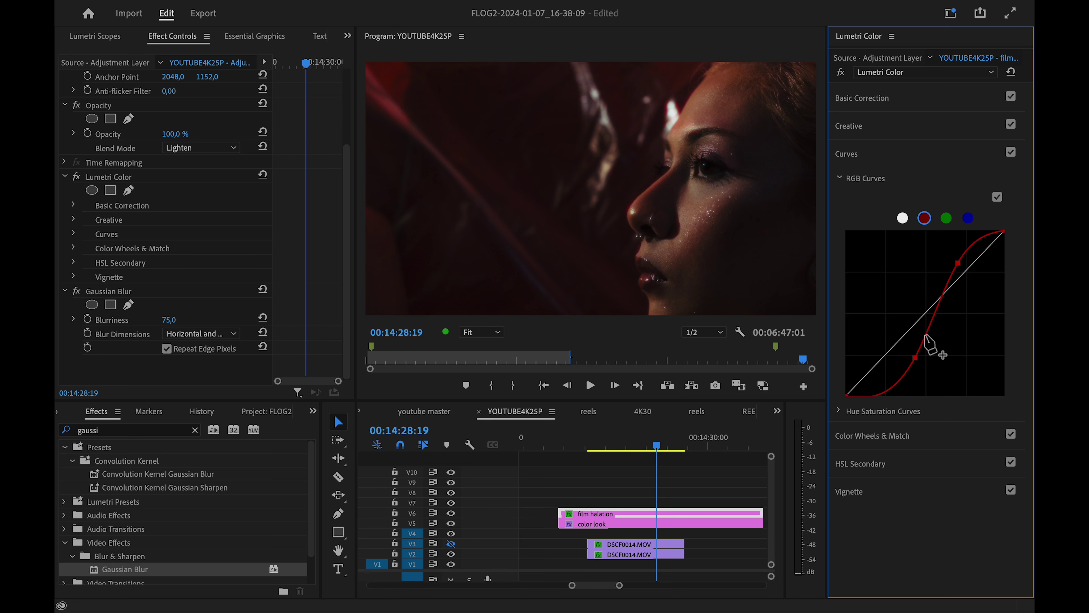
left_click_drag(915, 358, 913, 356)
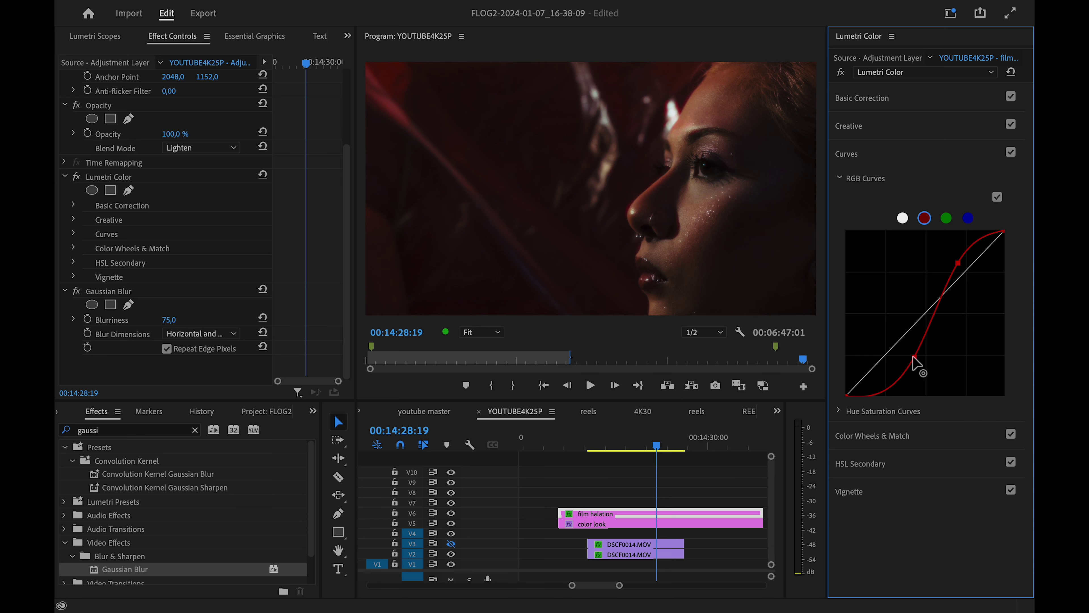